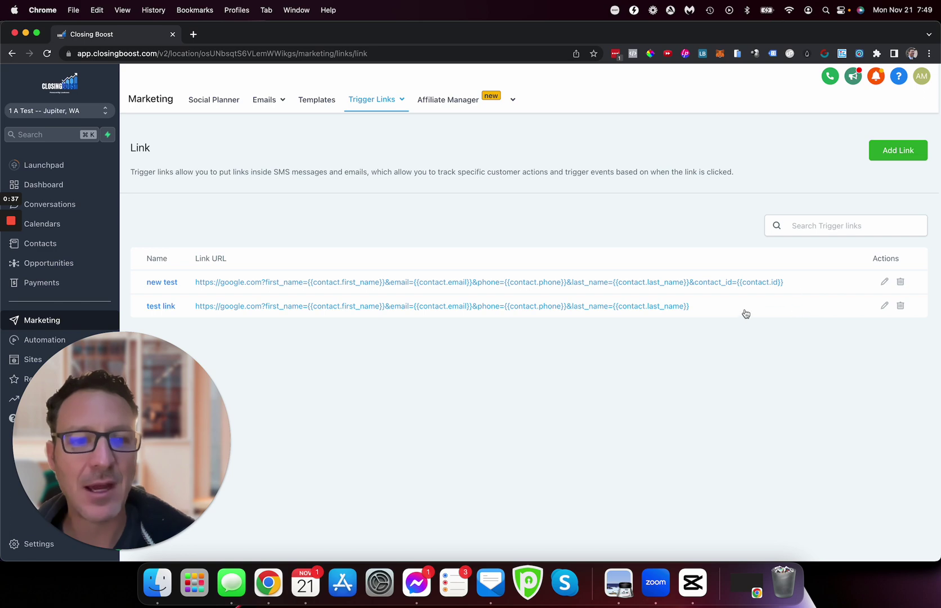
# Step: Select the test link's query string from first_name= to the URL's end, then start a new trigger link
pyautogui.moveTo(706, 311); pyautogui.dragTo(262, 311)
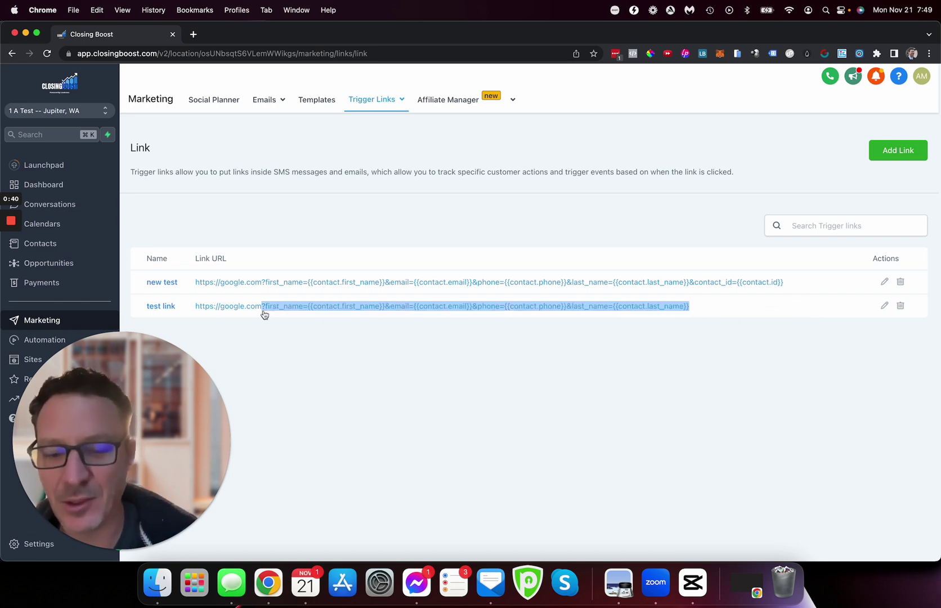
pyautogui.click(903, 153)
pyautogui.click(393, 161)
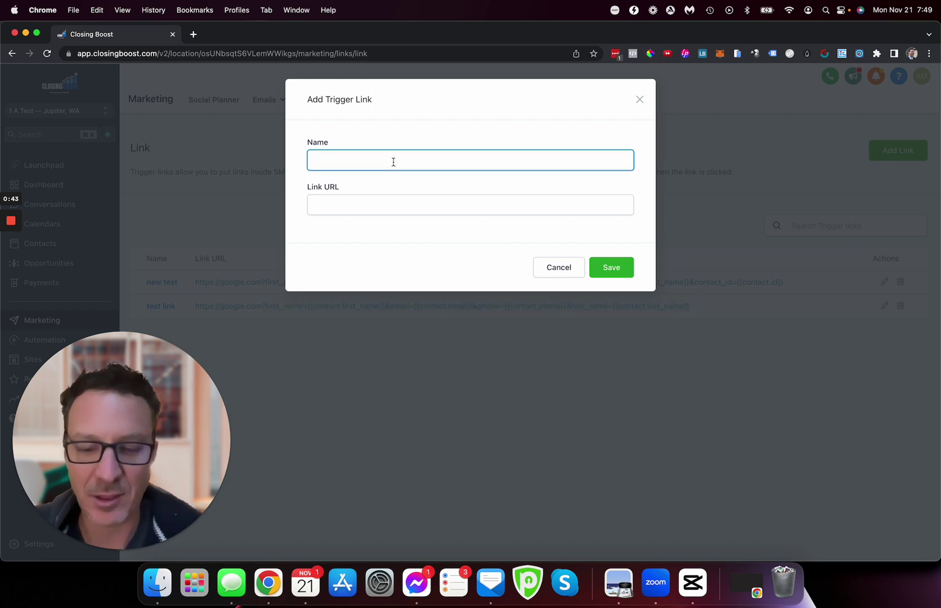
pyautogui.write('brand new ')
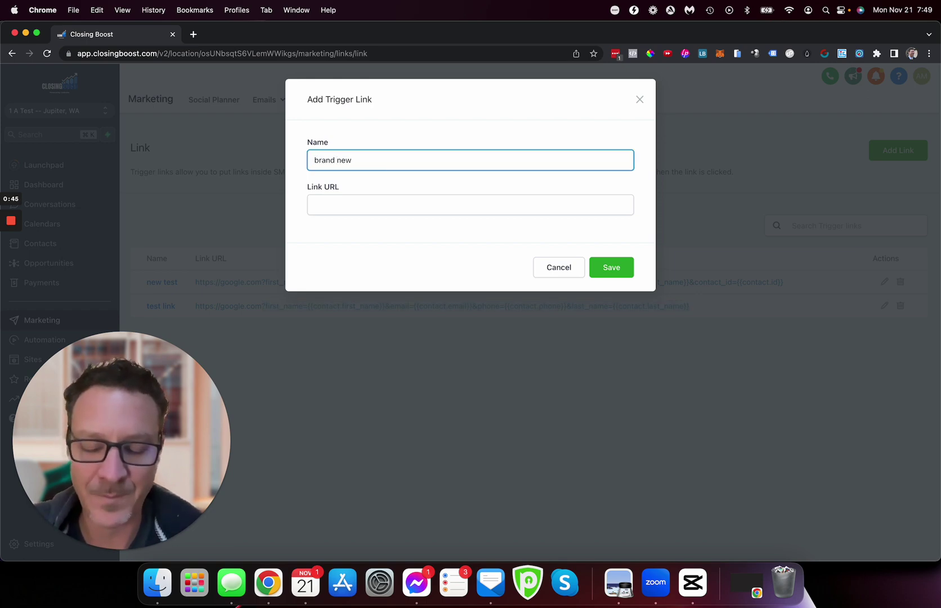
pyautogui.write('trigger link')
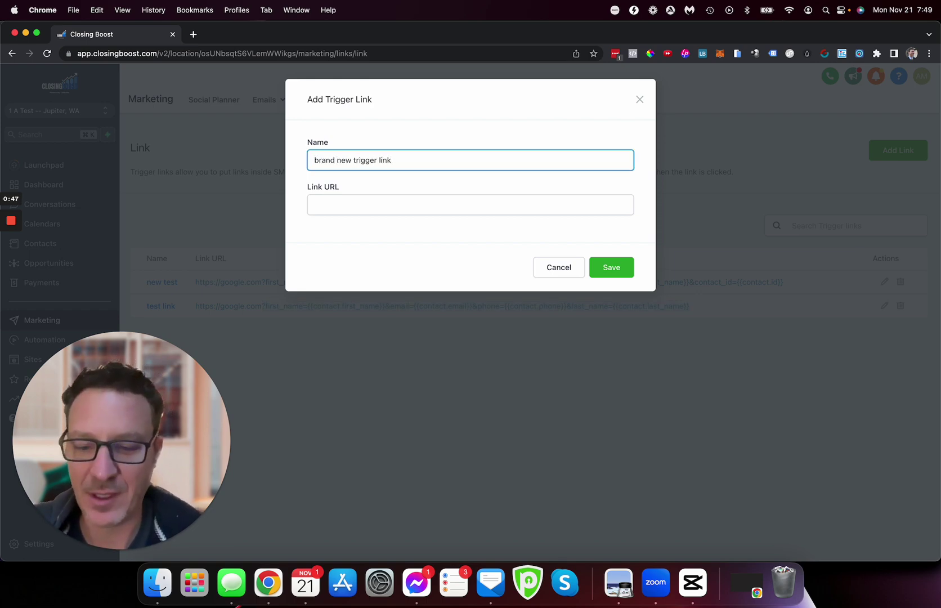
pyautogui.click(470, 204)
pyautogui.write('htt')
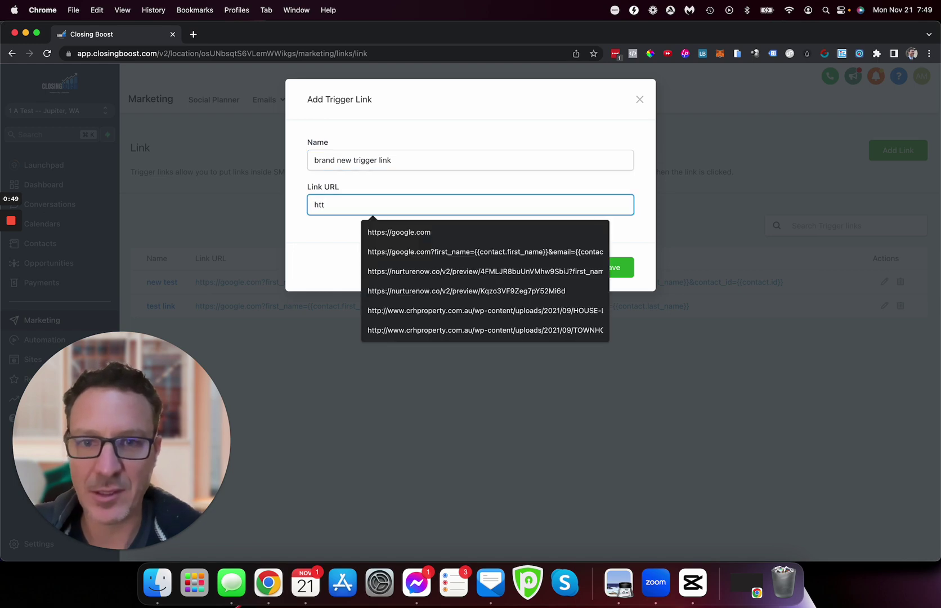
pyautogui.write('ps://google.com')
pyautogui.click(425, 231)
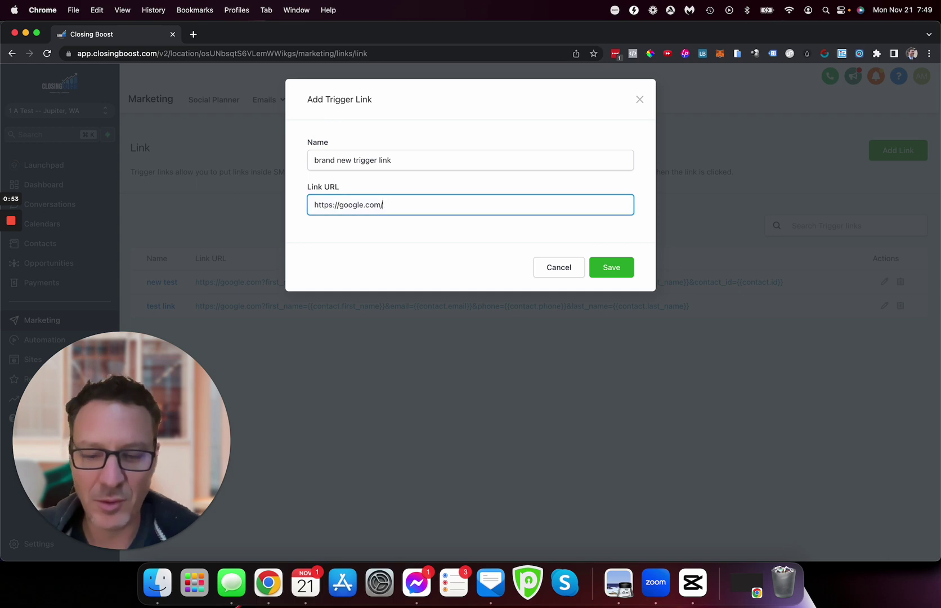
pyautogui.write('/testin')
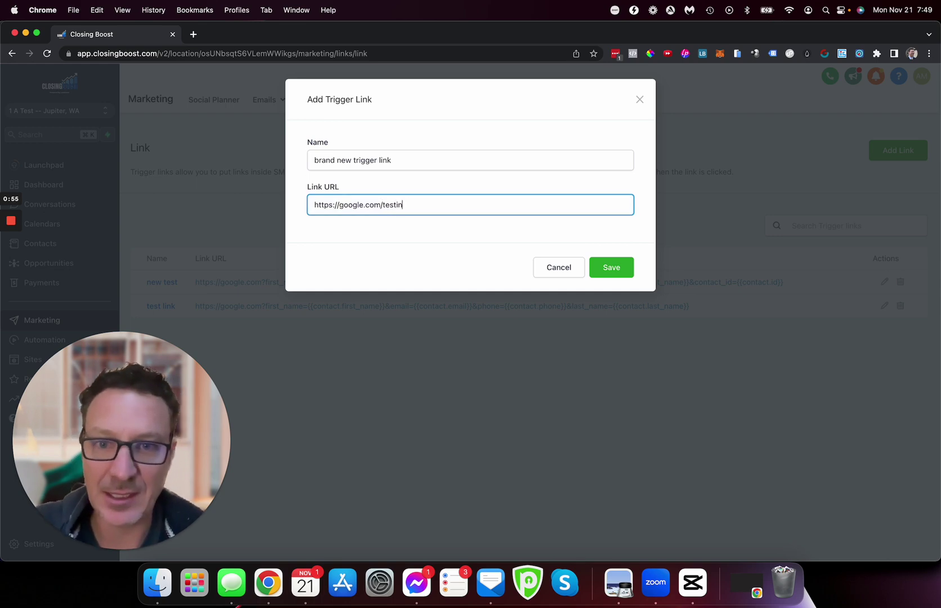
pyautogui.write('g/')
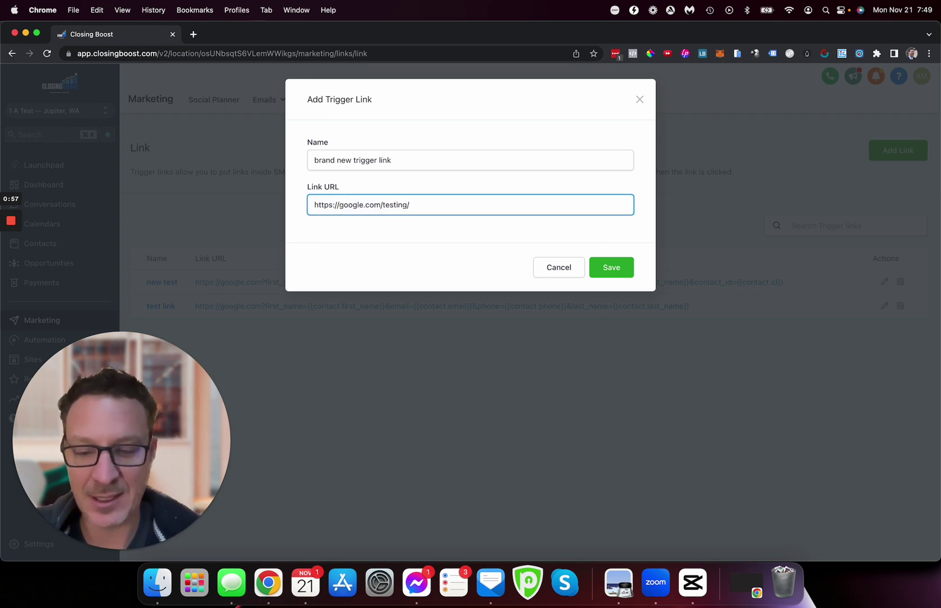
pyautogui.write('123')
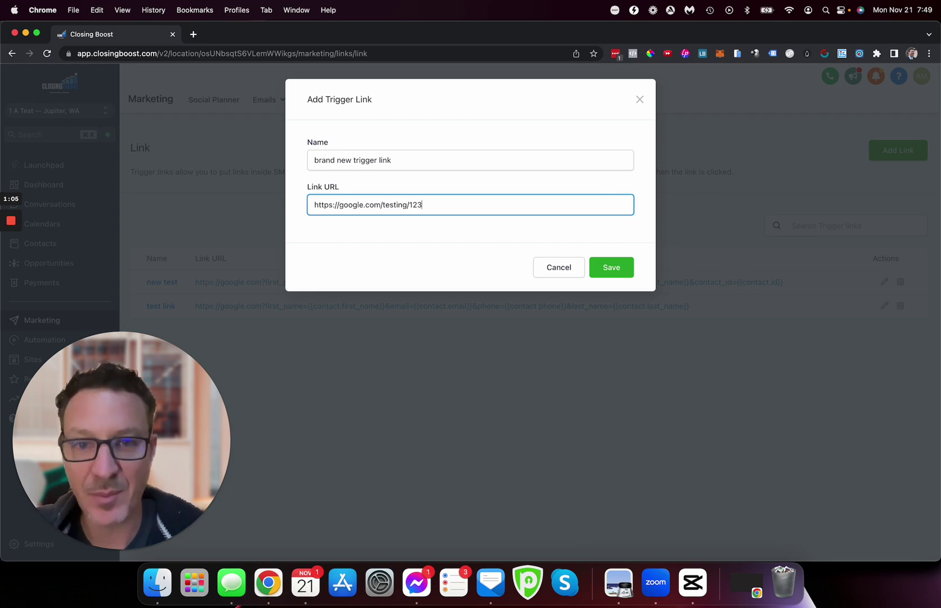
pyautogui.write('https://google.com?first_name={{contact.first_name}}&email={{contact.email}}&phone={{contact.phone}}&last_name={{contact.last_name}}')
pyautogui.press('super+Left')
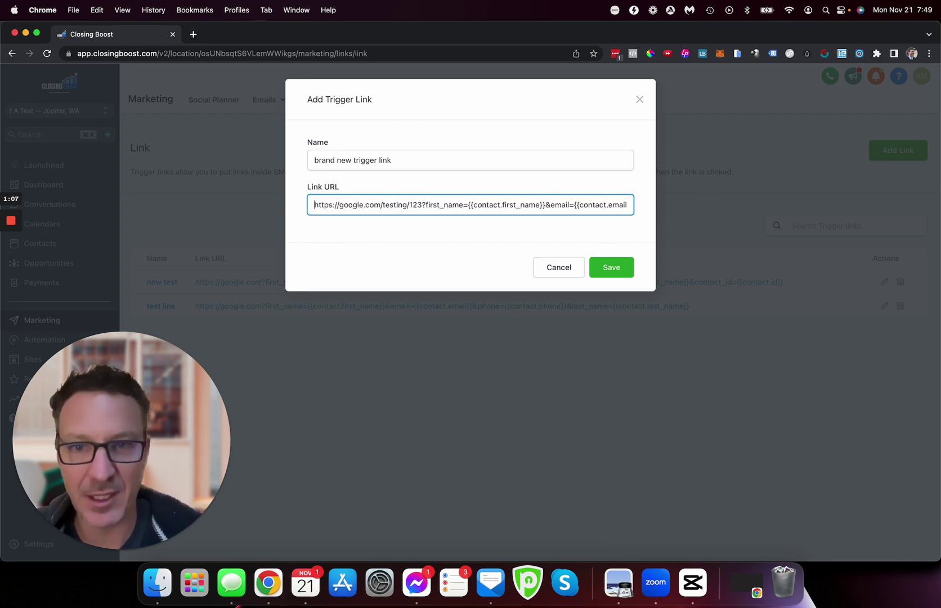
pyautogui.click(423, 204)
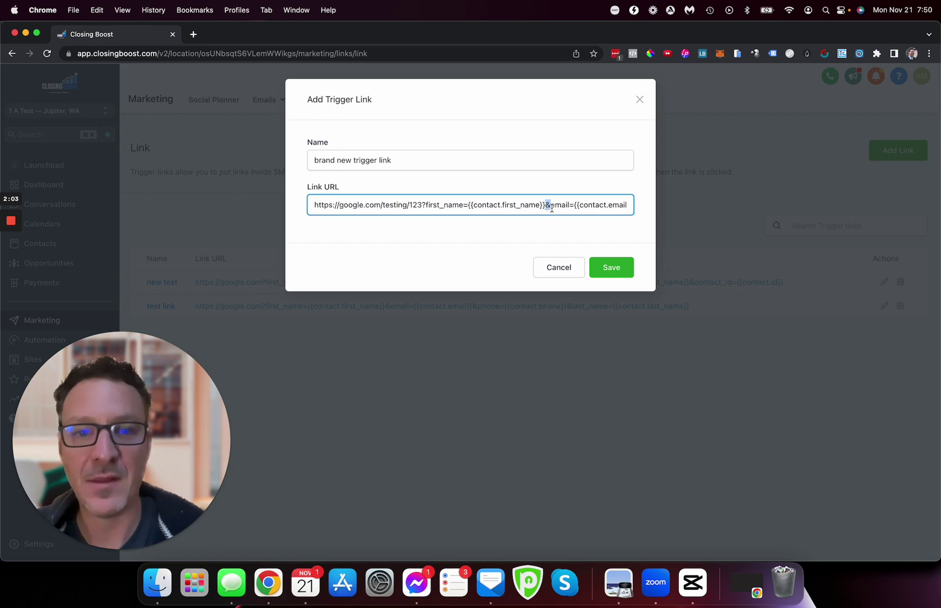
# Step: Review the full google.com/testing/123 merge-field URL and save 'brand new trigger link'
pyautogui.hscroll(2, 553, 207)
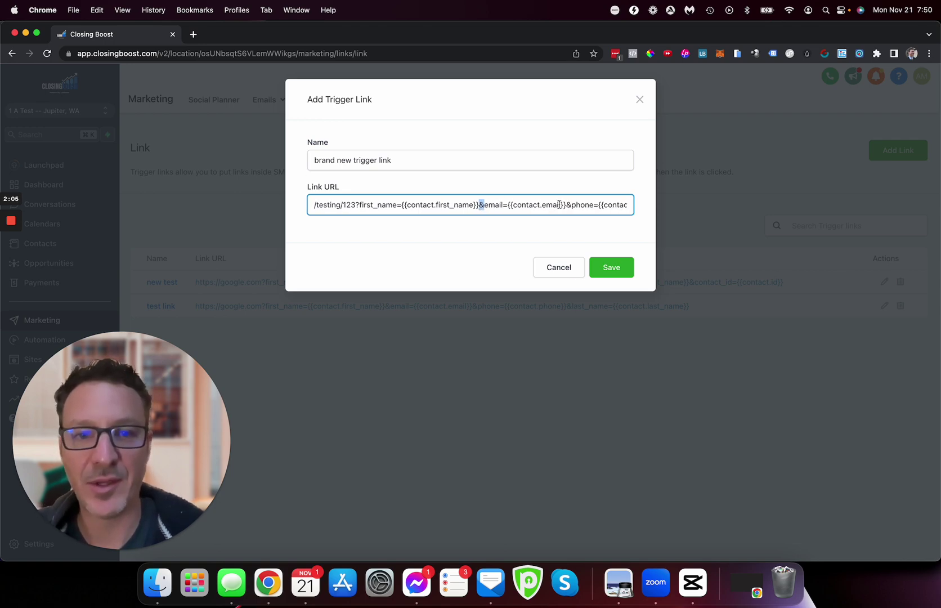
pyautogui.hscroll(4, 569, 205)
pyautogui.hscroll(-1, 569, 205)
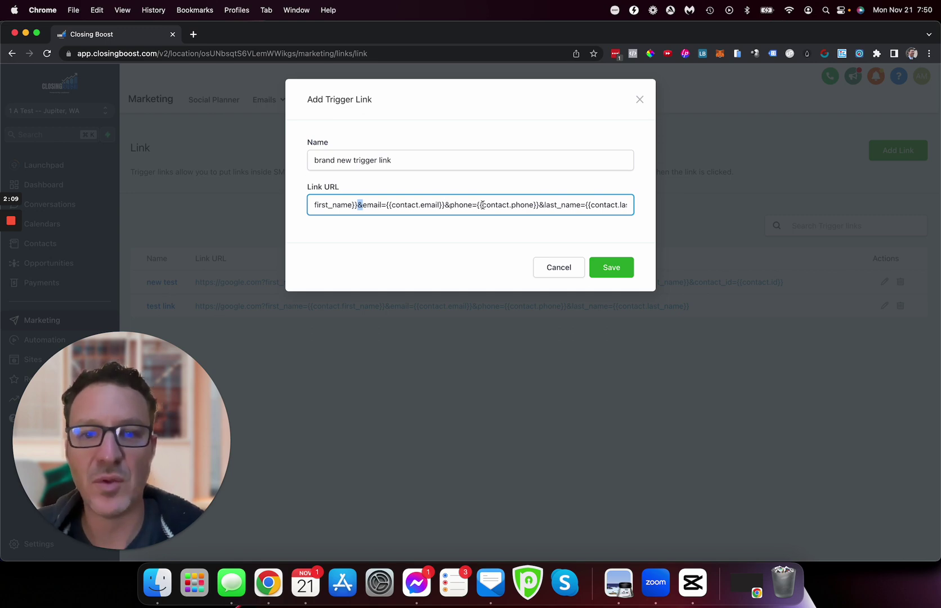
pyautogui.hscroll(3, 539, 204)
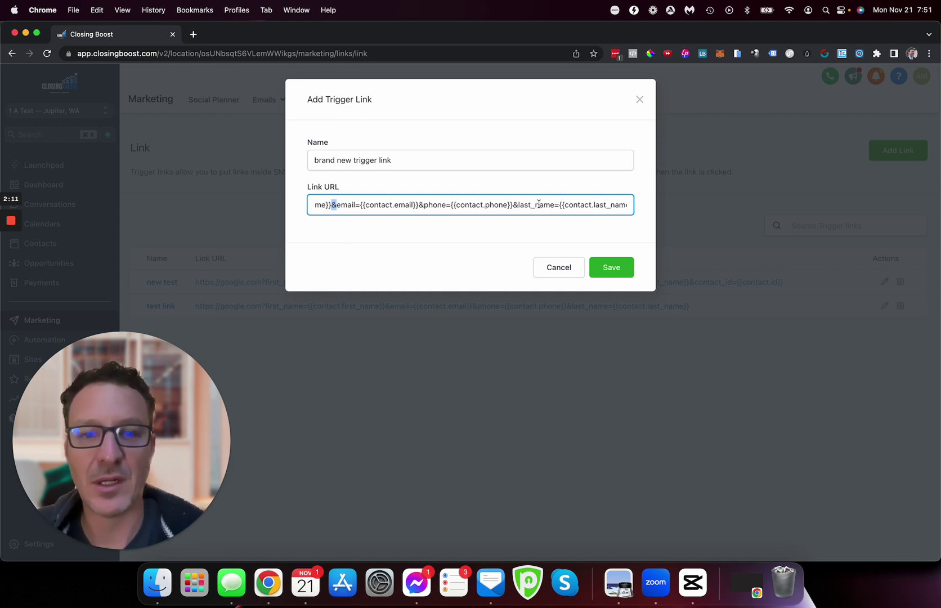
pyautogui.click(609, 263)
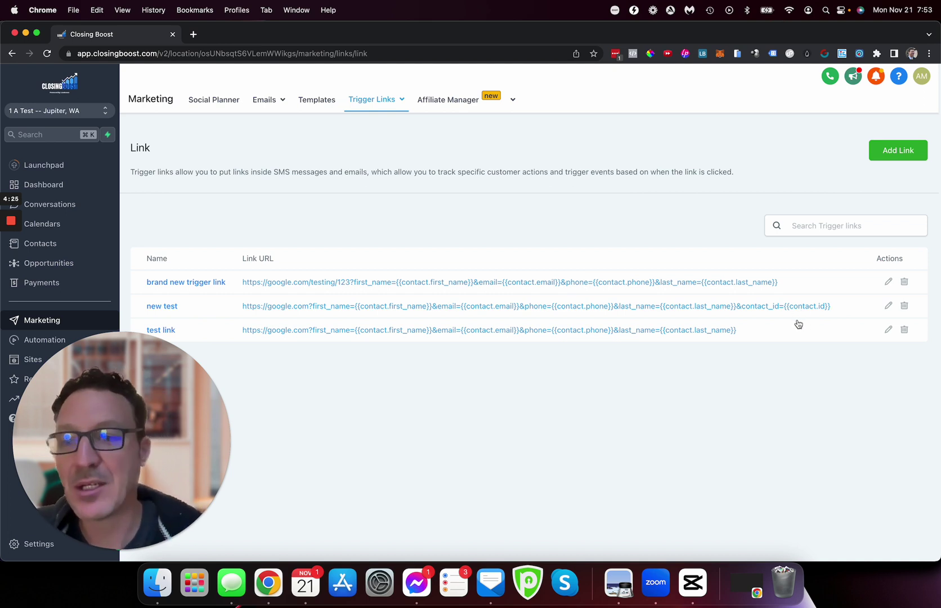
pyautogui.click(31, 358)
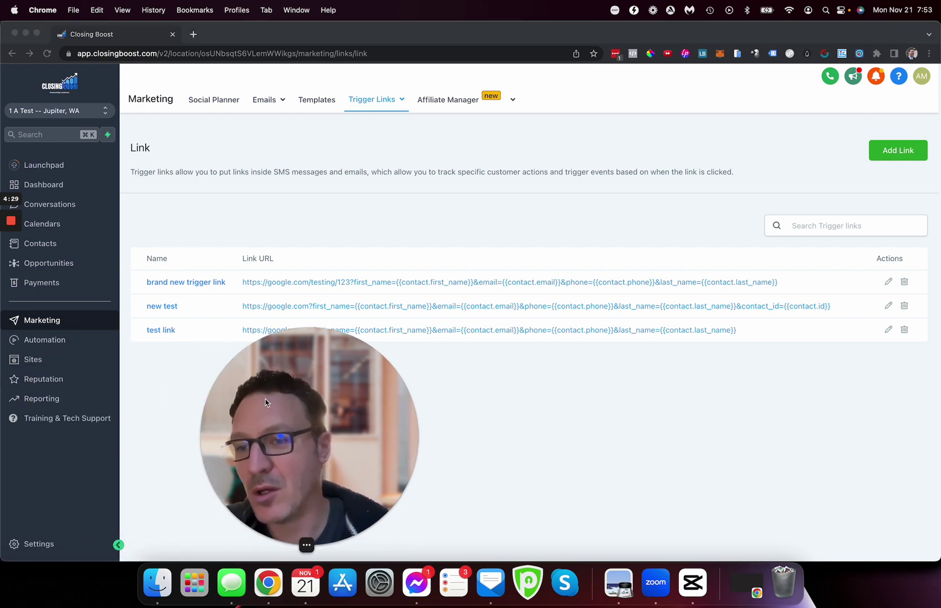
# Step: Go through Sites and the test funnel to the Surveys Builder page
pyautogui.click(32, 361)
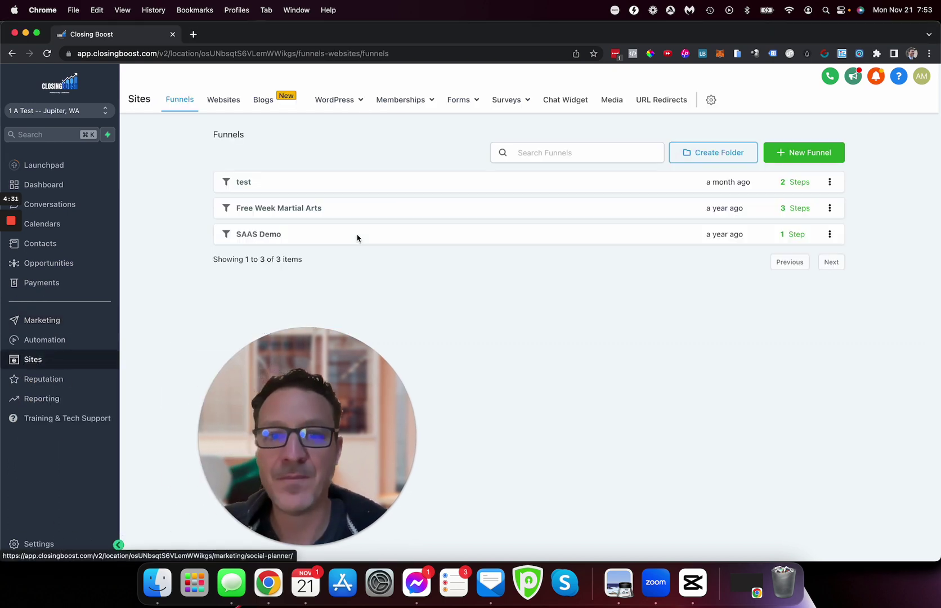
pyautogui.moveTo(502, 104)
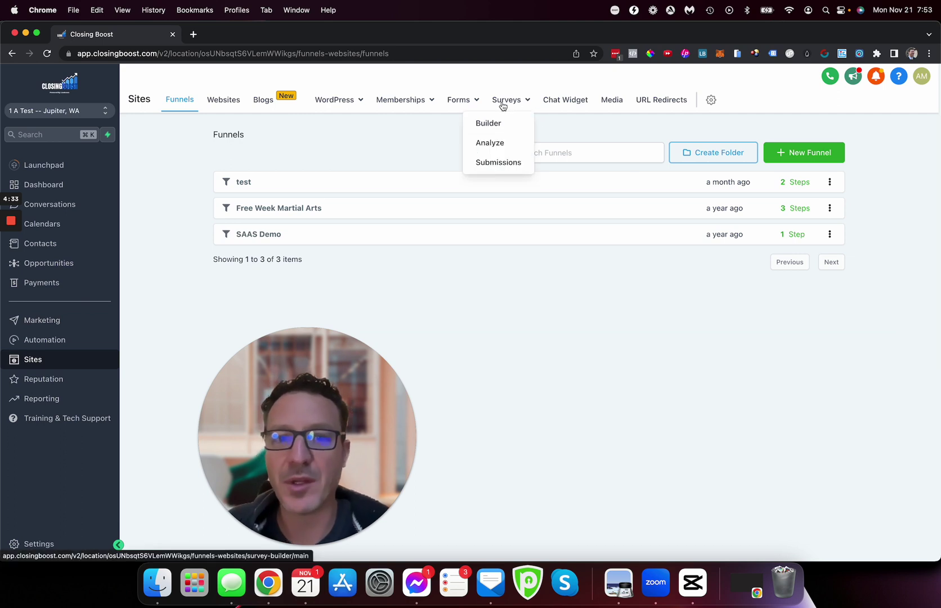
pyautogui.click(239, 183)
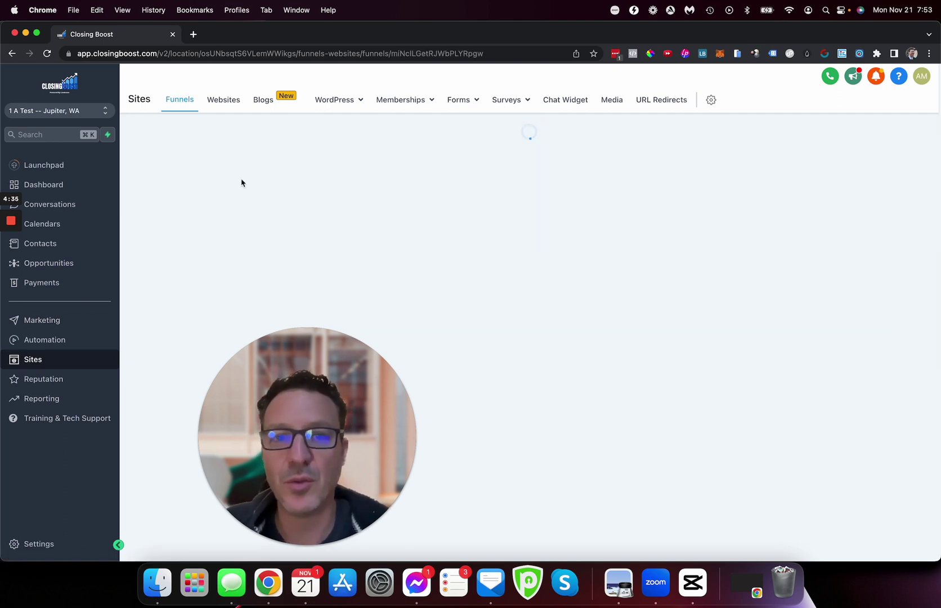
pyautogui.moveTo(506, 103)
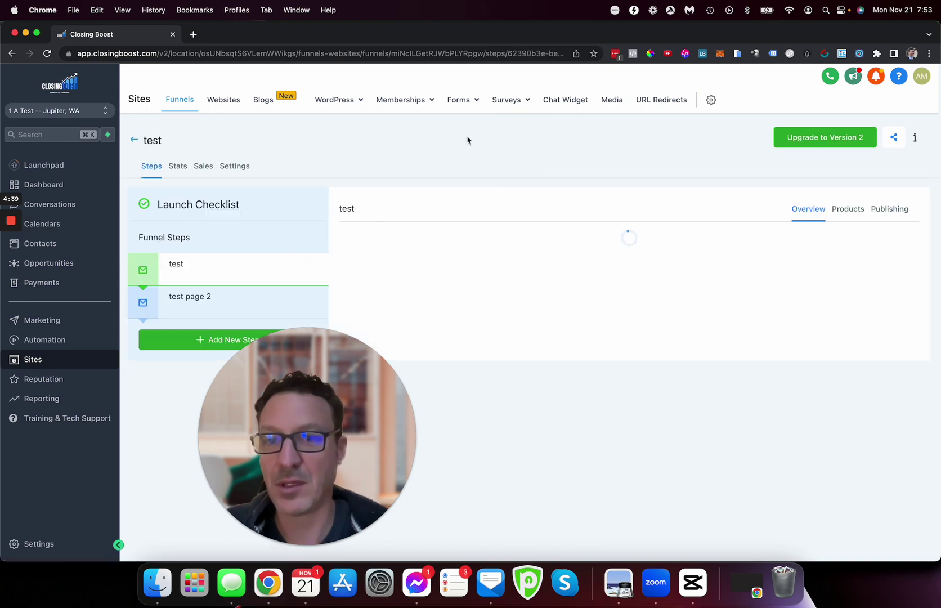
pyautogui.click(488, 123)
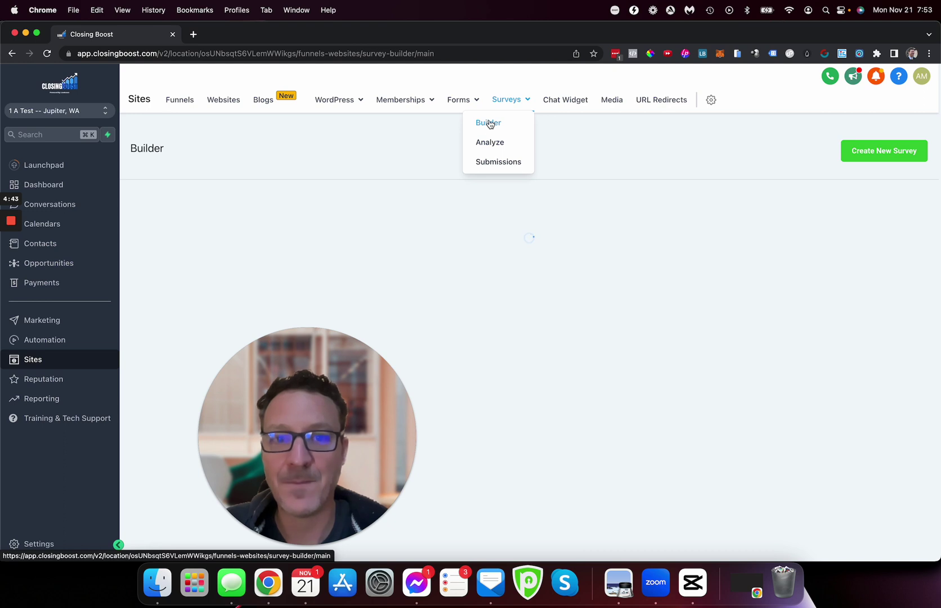
# Step: Open Survey 1 for editing and look over its Options settings
pyautogui.click(155, 273)
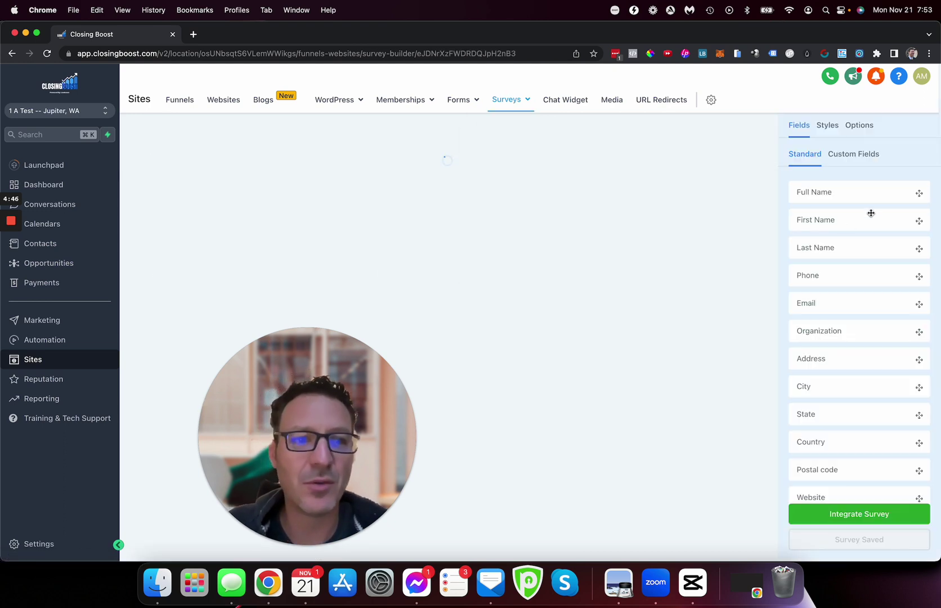
pyautogui.click(859, 124)
pyautogui.scroll(-5, 843, 345)
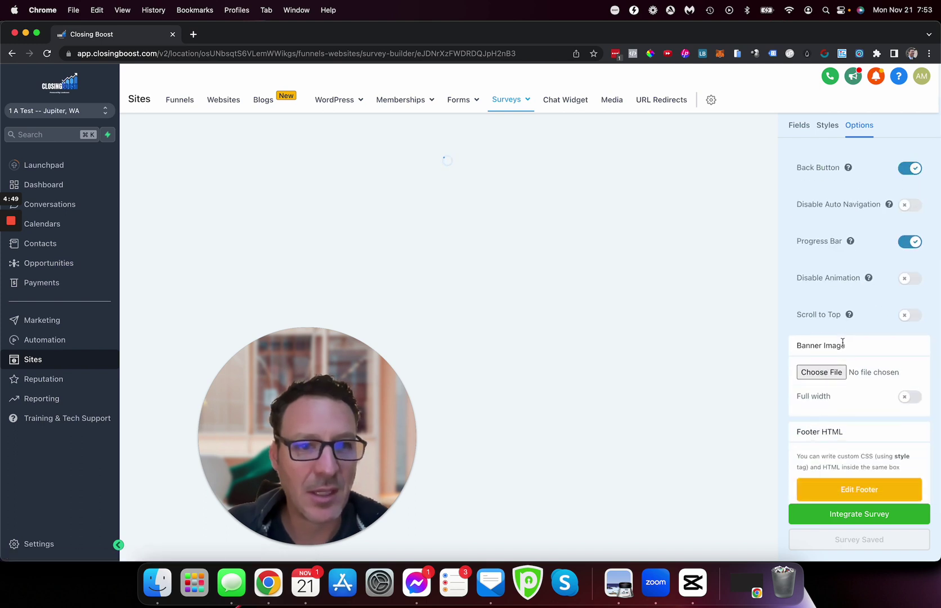
pyautogui.scroll(5, 843, 346)
pyautogui.scroll(3, 843, 345)
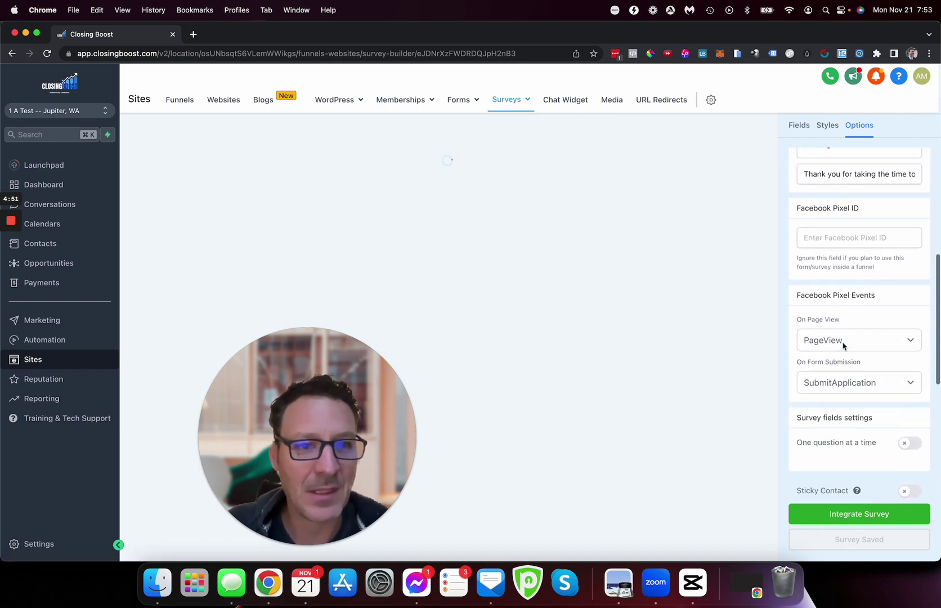
pyautogui.click(793, 123)
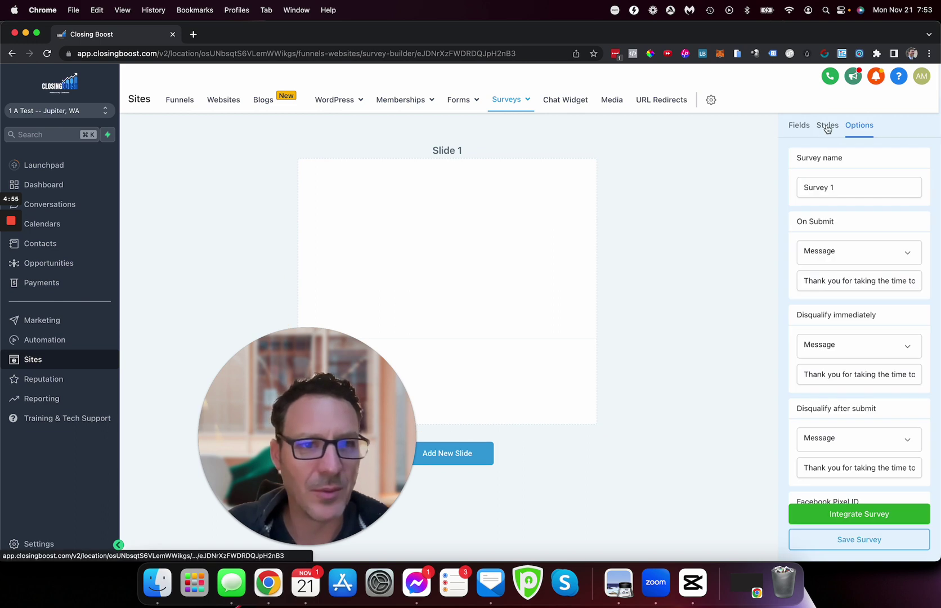
# Step: Check the Styles settings, then turn on Sticky Contact in the survey's Options
pyautogui.click(826, 126)
pyautogui.scroll(-3, 832, 270)
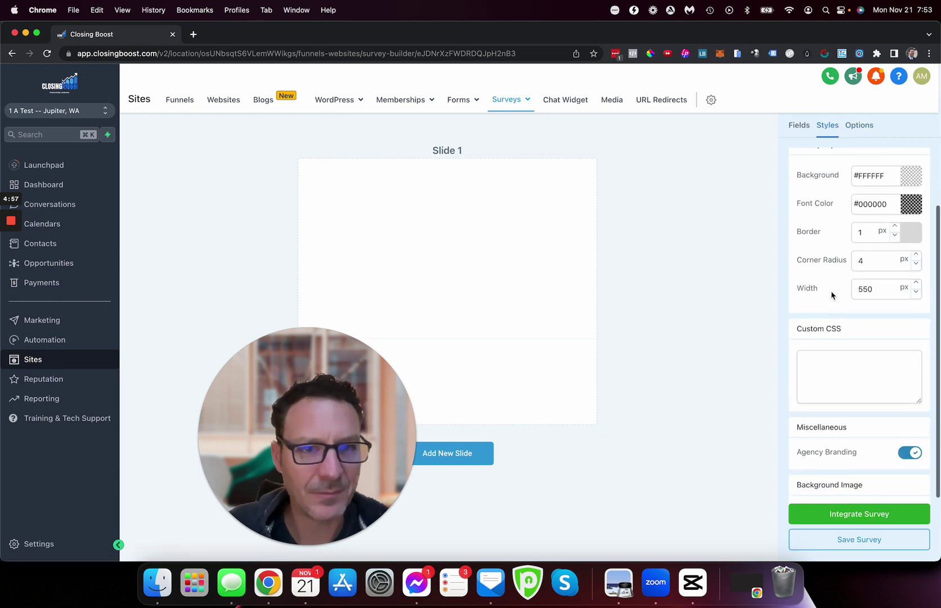
pyautogui.scroll(4, 831, 292)
pyautogui.click(857, 125)
pyautogui.scroll(-5, 842, 264)
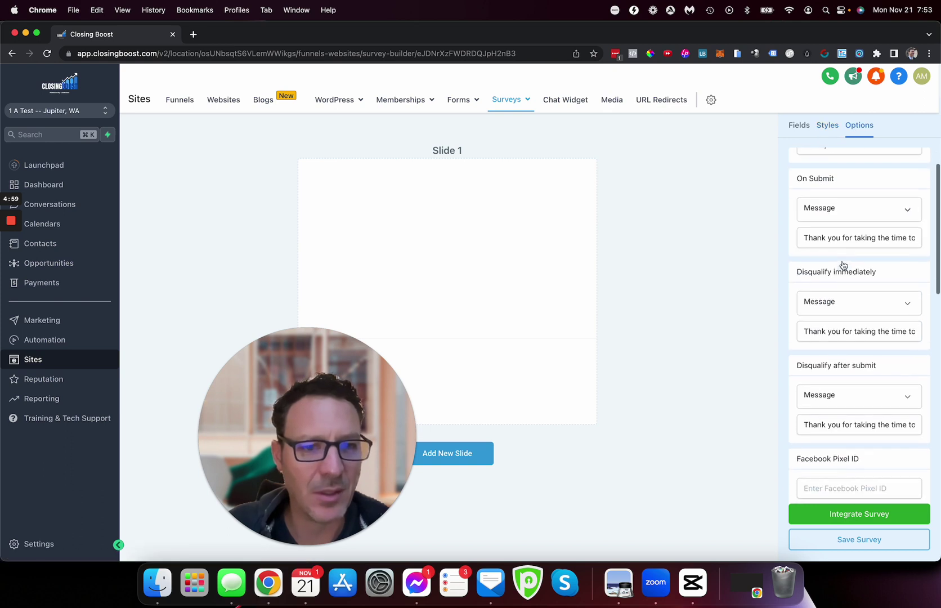
pyautogui.scroll(-6, 843, 265)
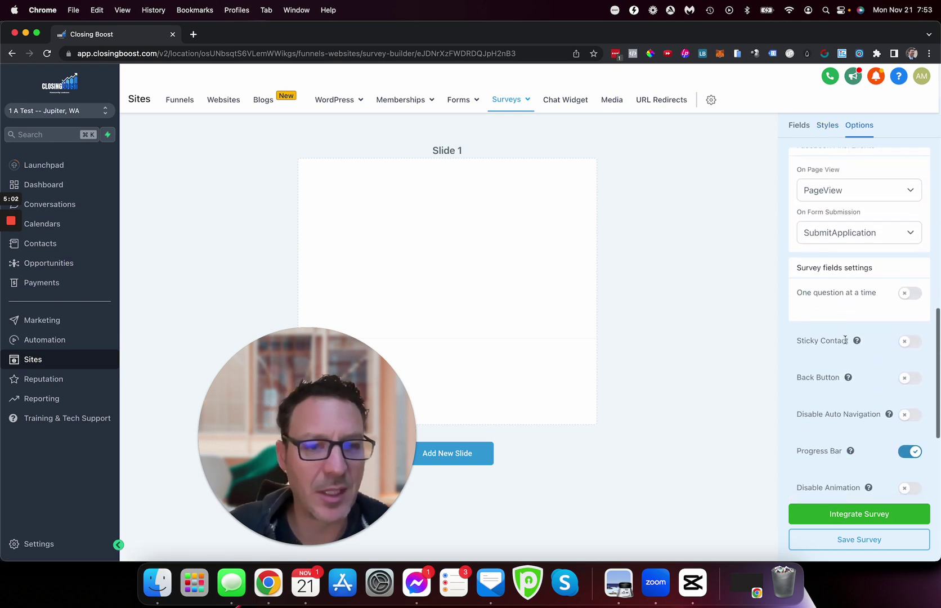
pyautogui.click(916, 346)
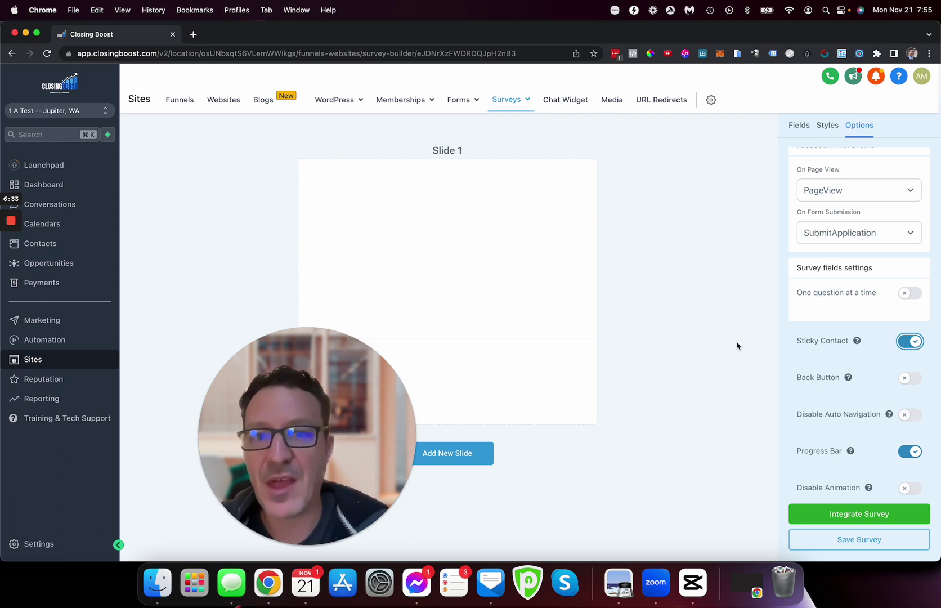
# Step: Leave the survey builder for the Marketing section
pyautogui.click(52, 325)
# Step: Confirm leaving unsaved work, open Trigger Links, and select the new test URL's query string after google.com
pyautogui.click(627, 179)
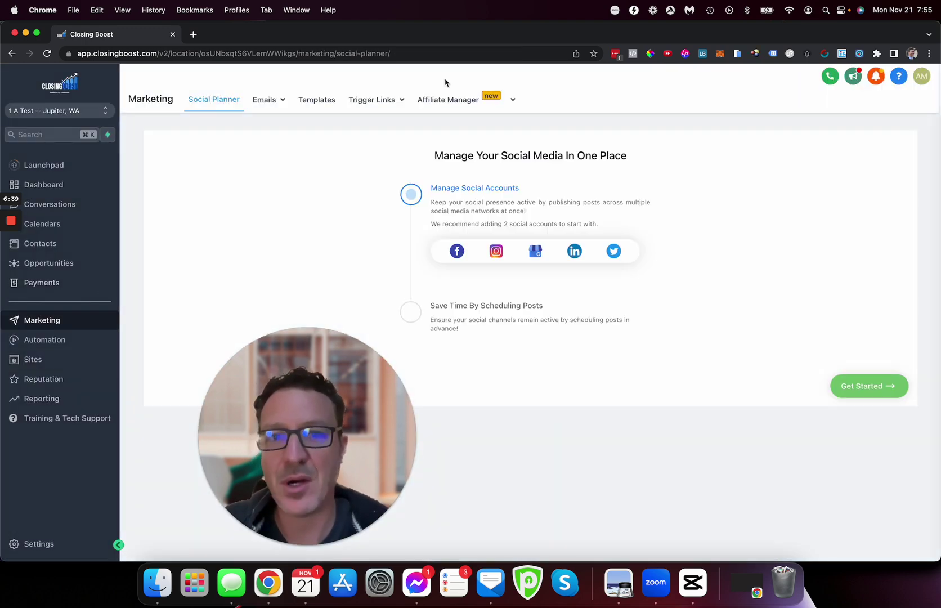
pyautogui.moveTo(378, 100)
pyautogui.click(376, 121)
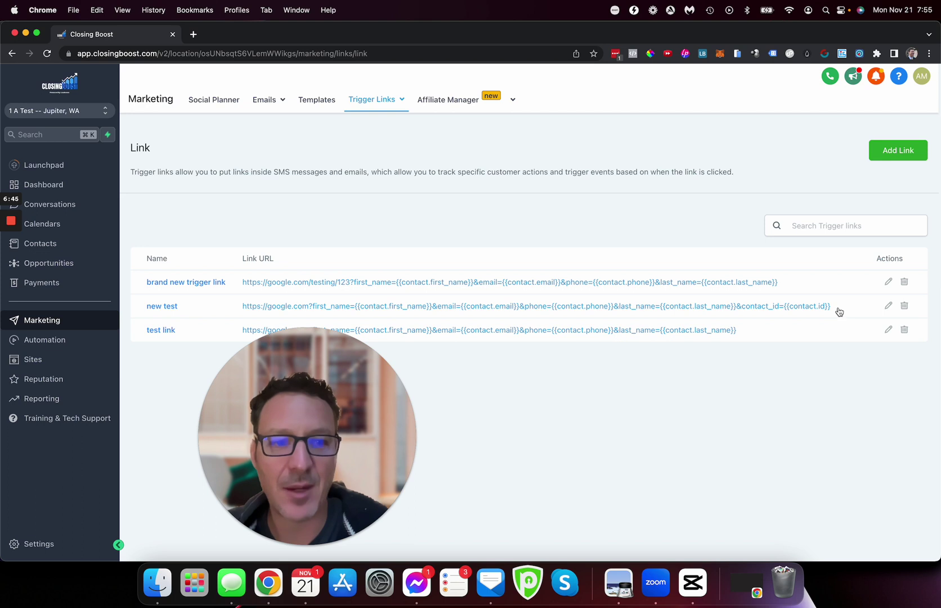
pyautogui.moveTo(839, 311); pyautogui.dragTo(310, 311)
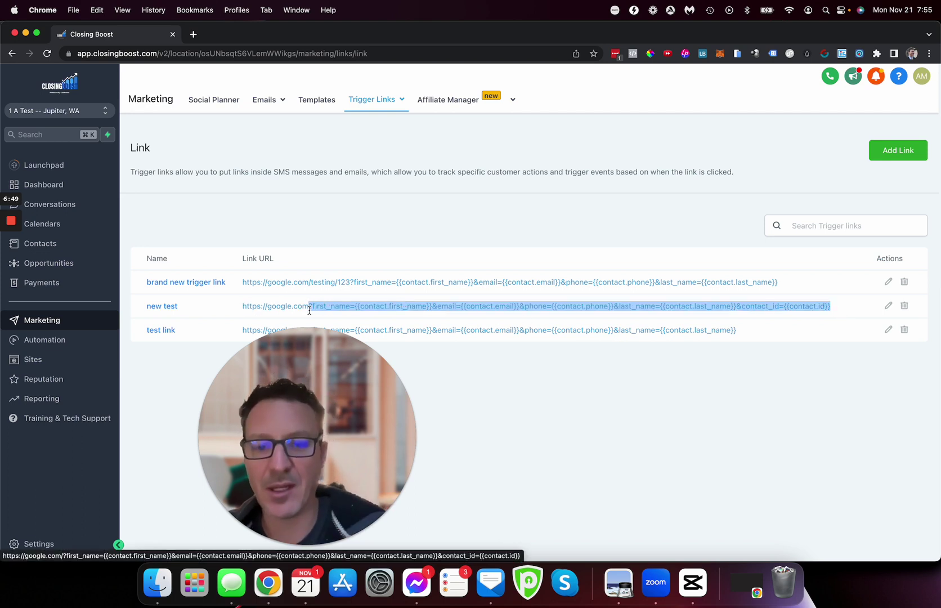